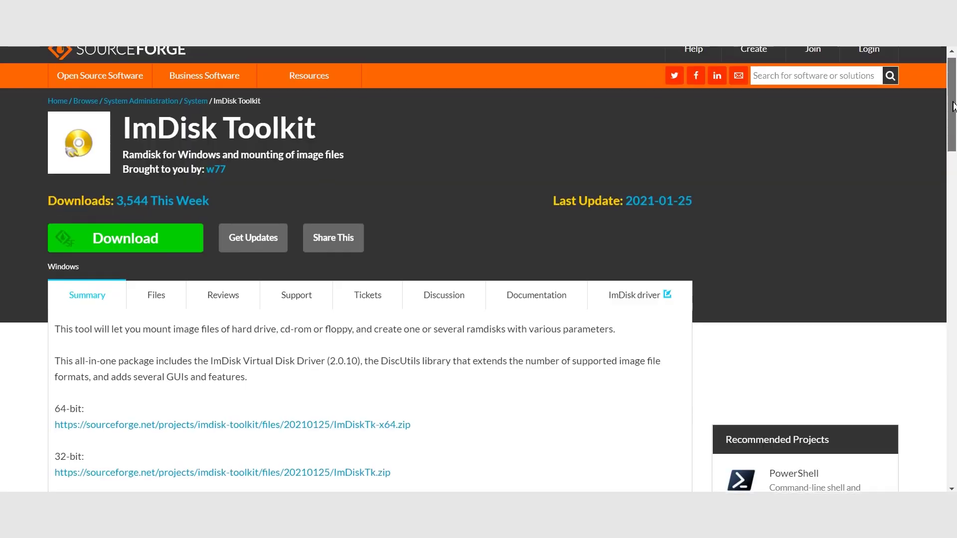
Start the ImDiskTk-x64.zip download from the SourceForge project page
{"action": "scroll", "coordinate": [953, 114], "scroll_direction": "down", "scroll_amount": 2}
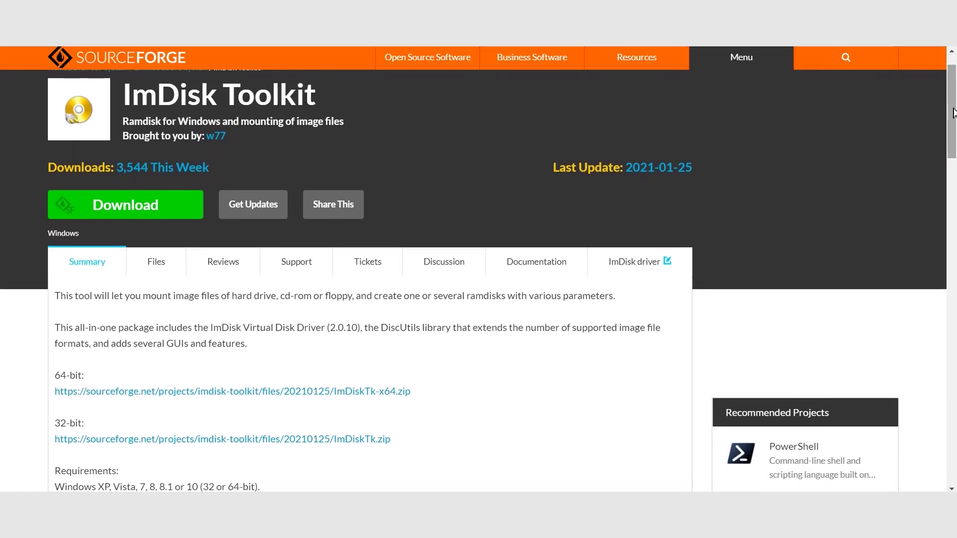
{"action": "left_click", "coordinate": [129, 202]}
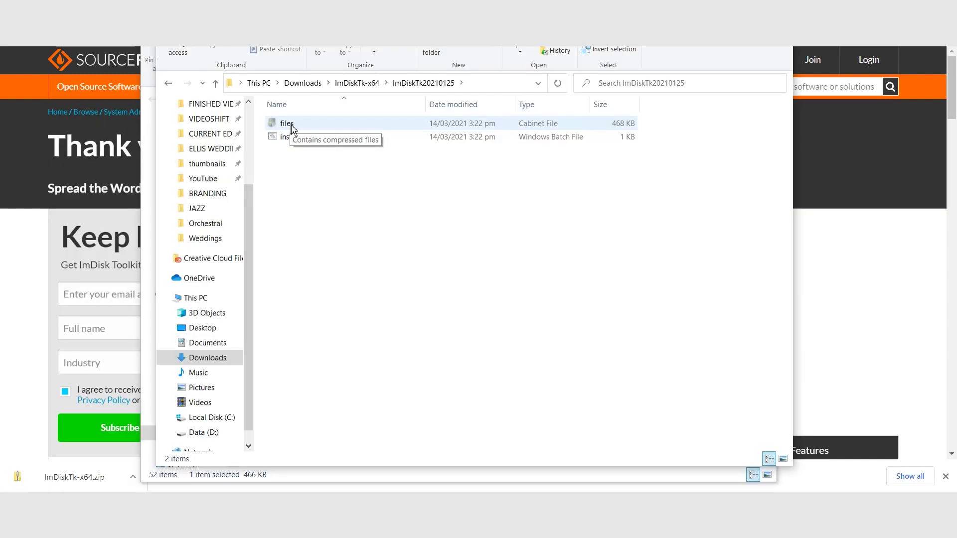
Run install.bat from the extracted ImDiskTk20210125 folder to launch the installer
{"action": "double_click", "coordinate": [283, 141]}
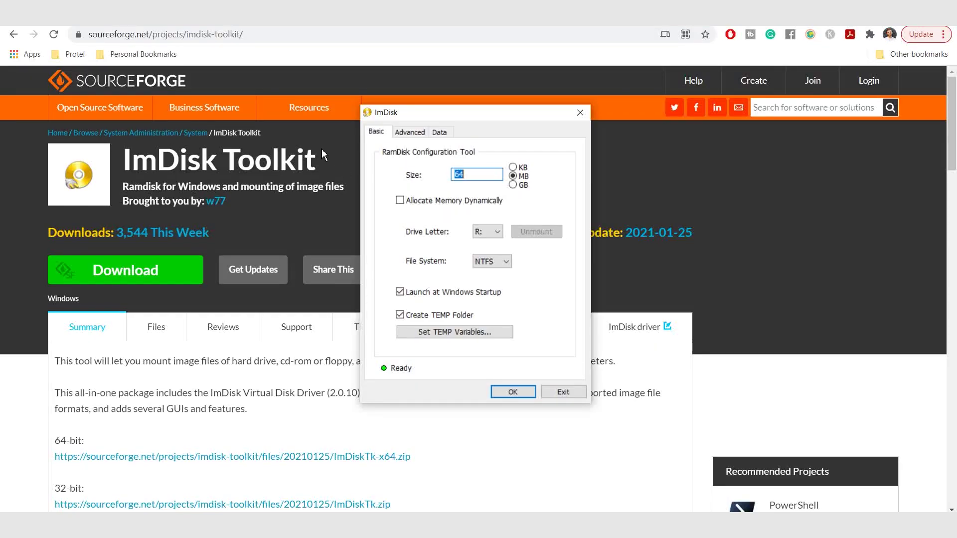
Create a 4 GB RAM disk on drive R: formatted as NTFS
{"action": "left_click_drag", "start_coordinate": [472, 115], "coordinate": [449, 114]}
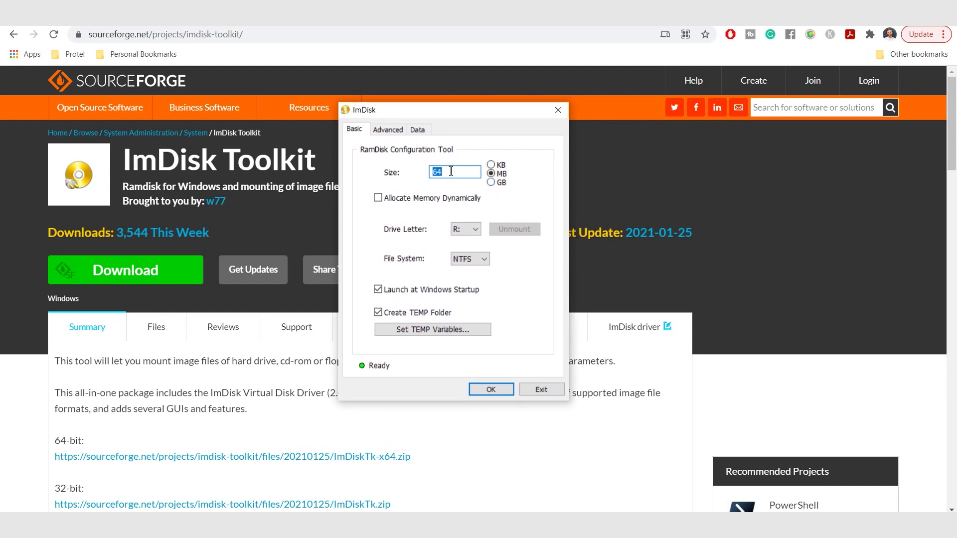
{"action": "type", "text": "4"}
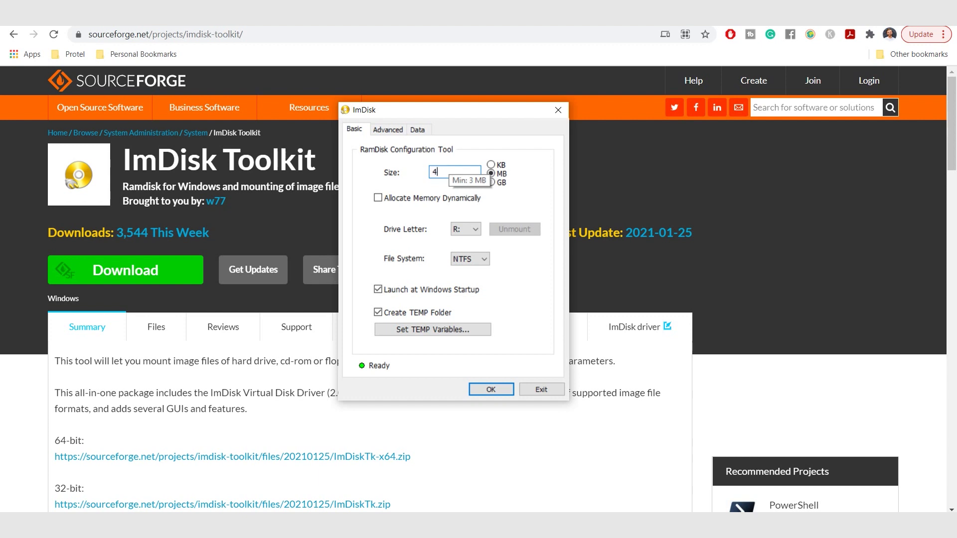
{"action": "left_click", "coordinate": [491, 183]}
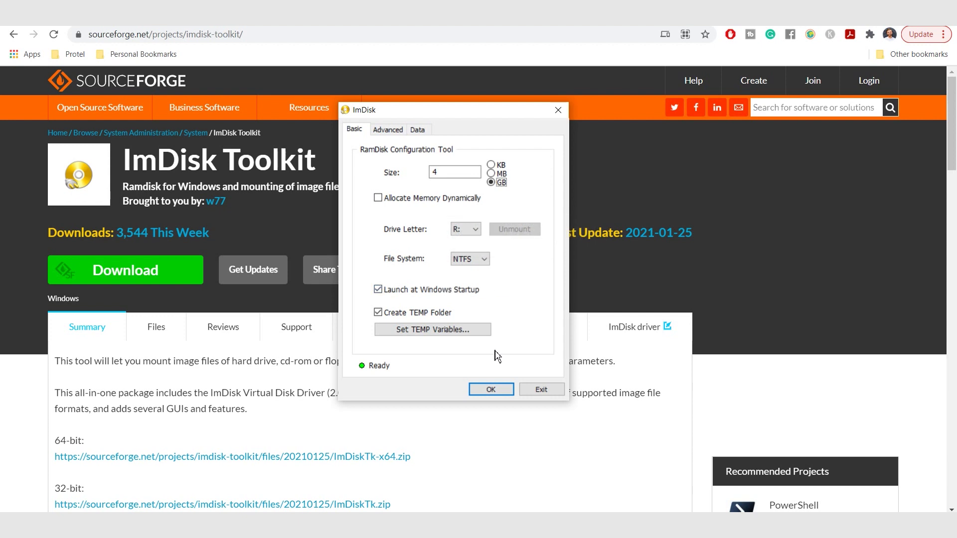
{"action": "left_click", "coordinate": [492, 389]}
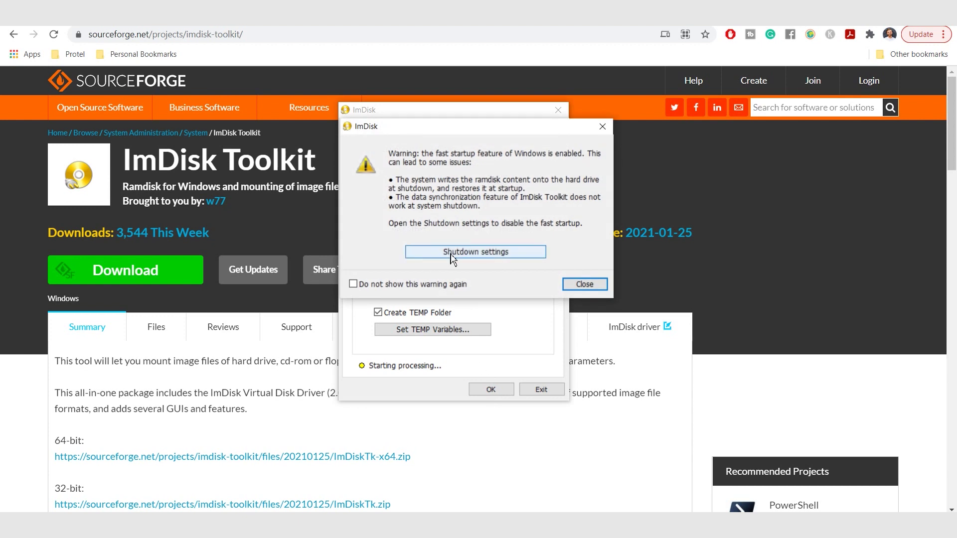
Disable Turn on fast startup in shutdown settings, then return to the RAM-disk guide article
{"action": "left_click", "coordinate": [518, 256]}
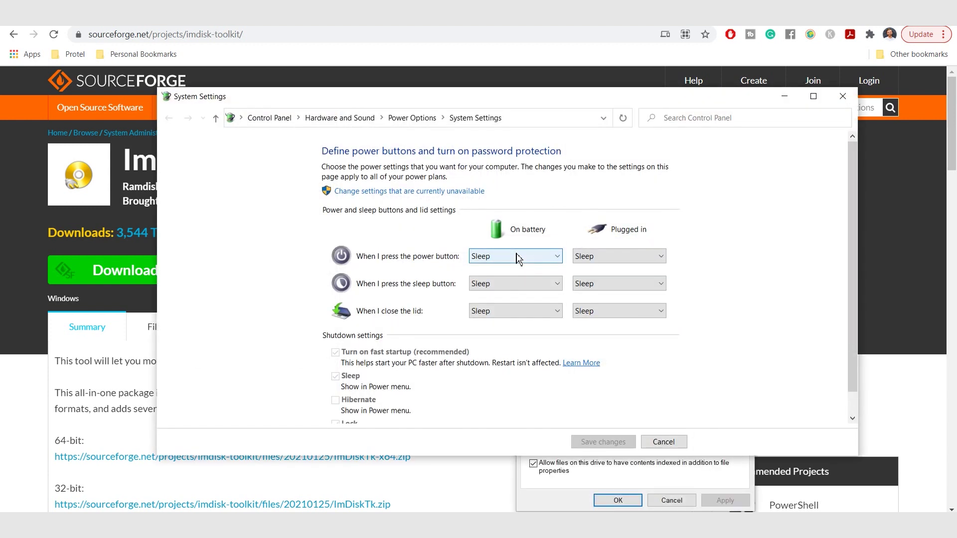
{"action": "left_click", "coordinate": [452, 194]}
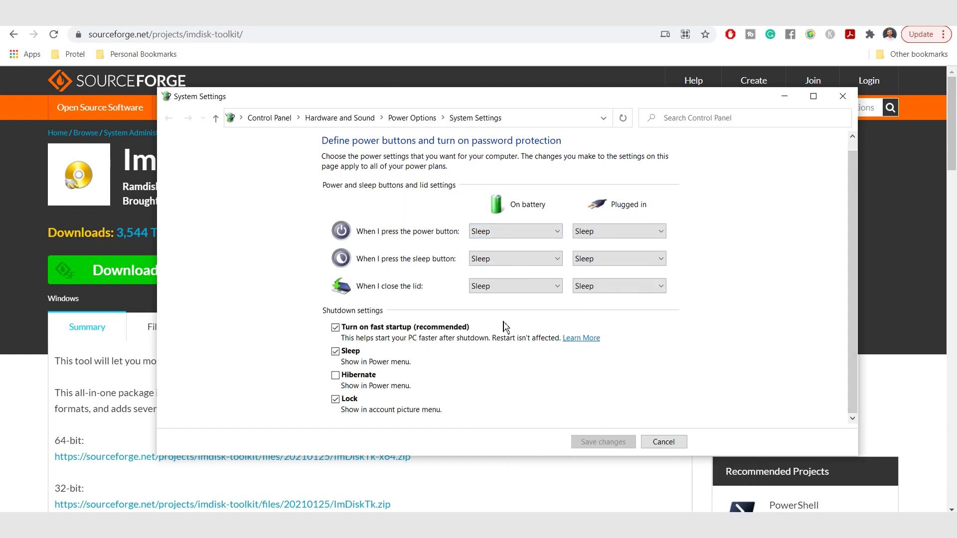
{"action": "left_click", "coordinate": [346, 338]}
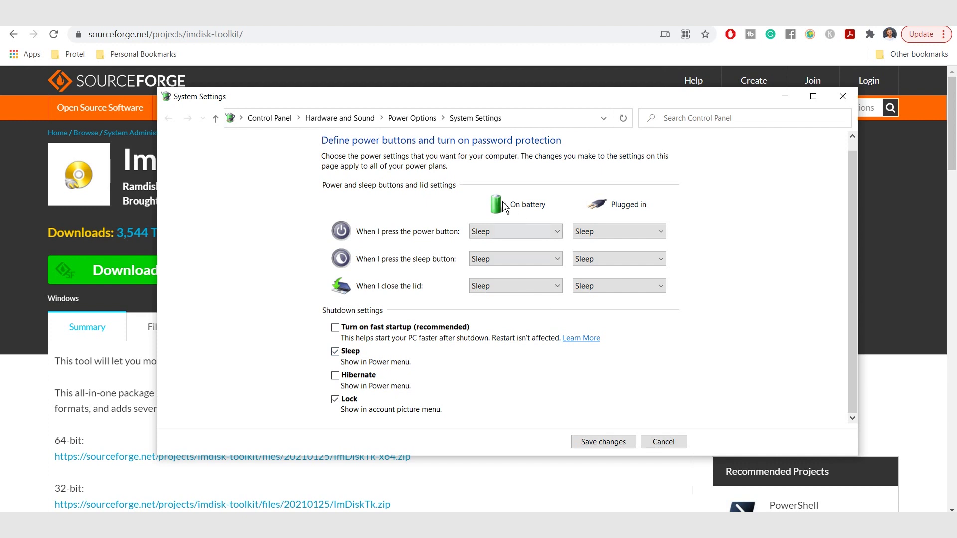
{"action": "left_click", "coordinate": [434, 12]}
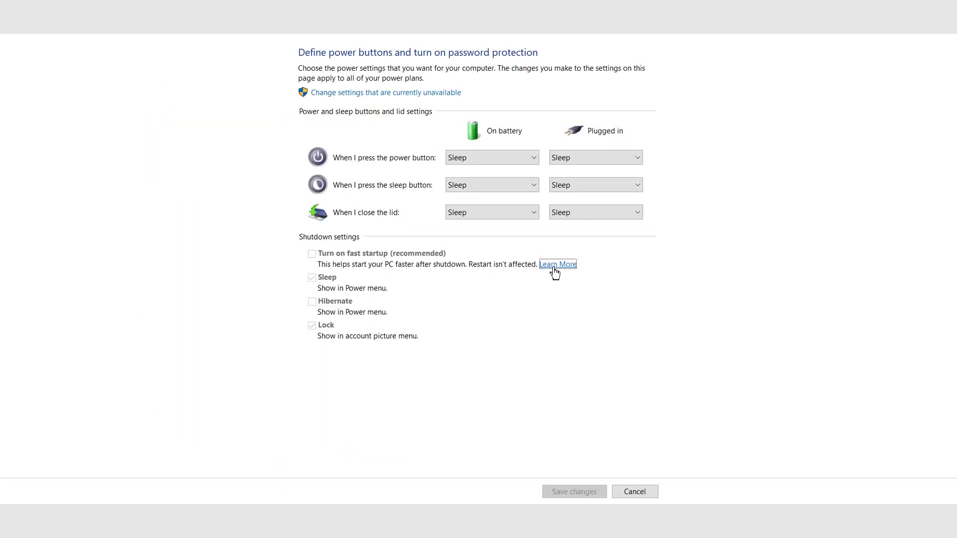
Follow the fast-startup help to Bing power results and launch Windows Power & sleep settings
{"action": "left_click", "coordinate": [555, 271]}
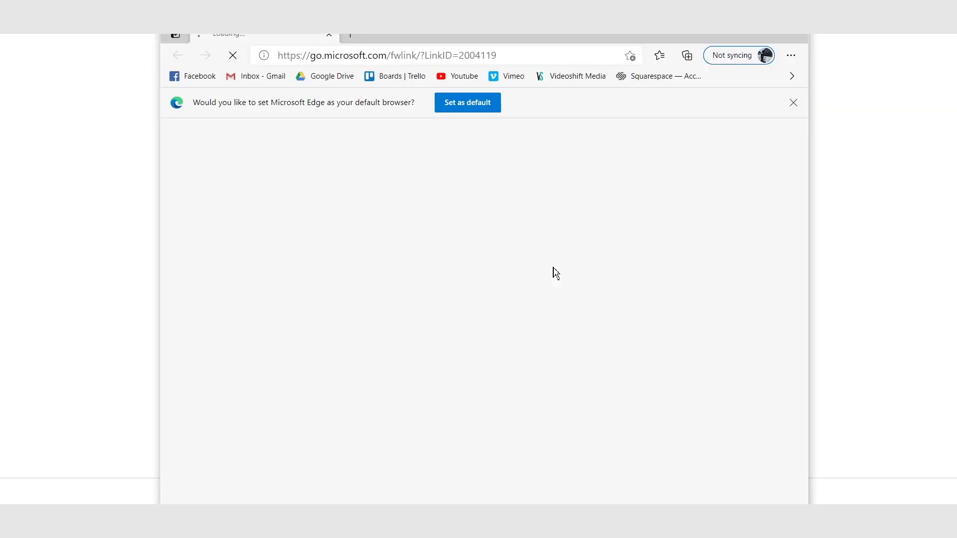
{"action": "double_click", "coordinate": [708, 36]}
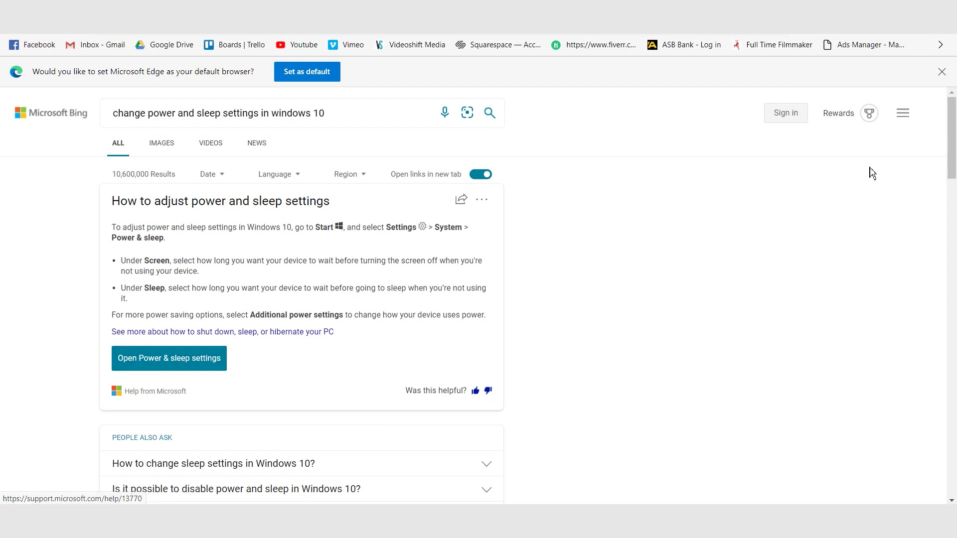
{"action": "left_click_drag", "start_coordinate": [954, 150], "coordinate": [954, 166]}
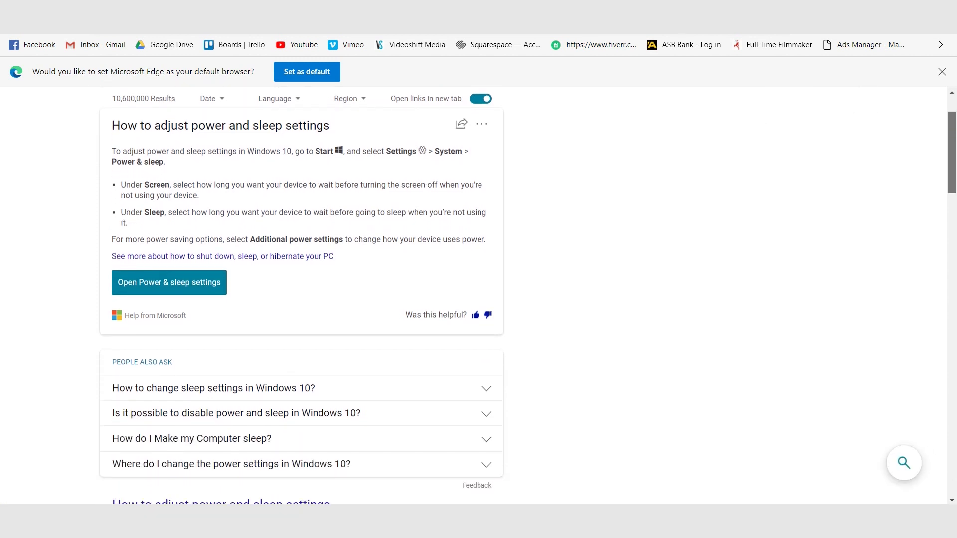
{"action": "left_click", "coordinate": [157, 289]}
{"action": "left_click", "coordinate": [559, 115]}
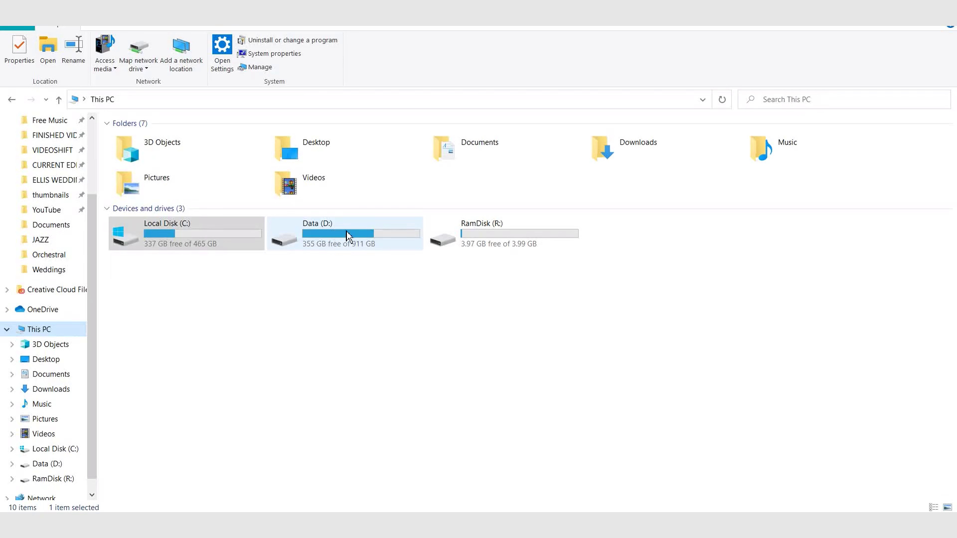
Open RamDisk (R:) from This PC to view its contents, then go back
{"action": "left_click", "coordinate": [370, 232]}
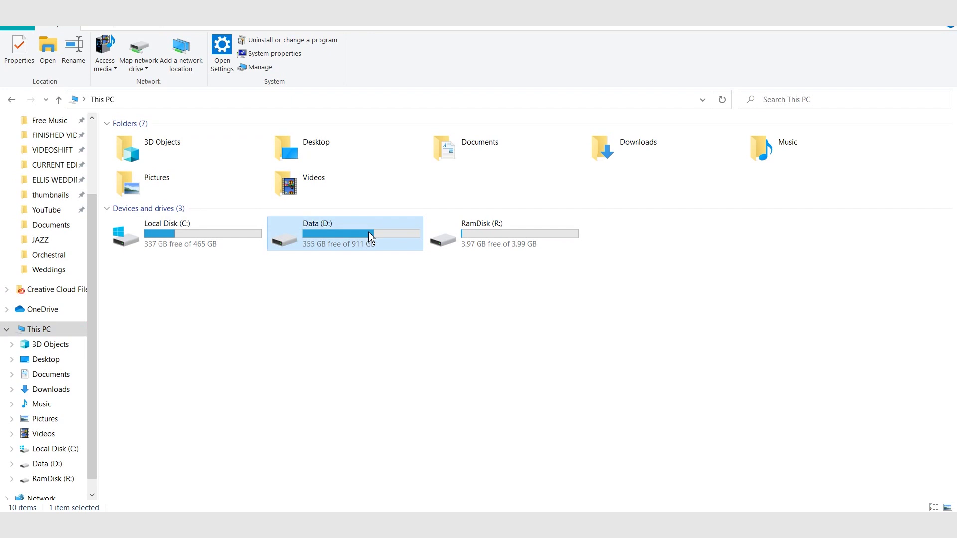
{"action": "left_click", "coordinate": [547, 249]}
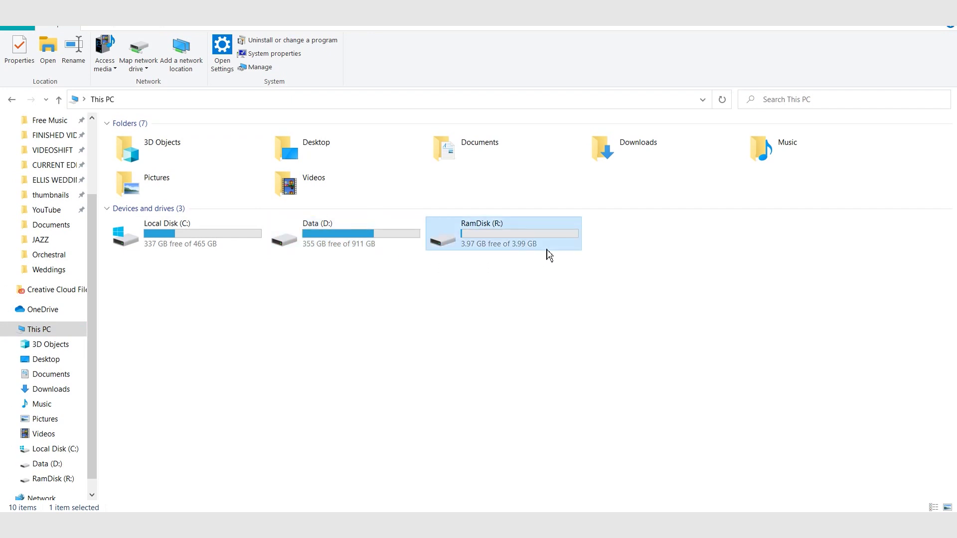
{"action": "double_click", "coordinate": [531, 229]}
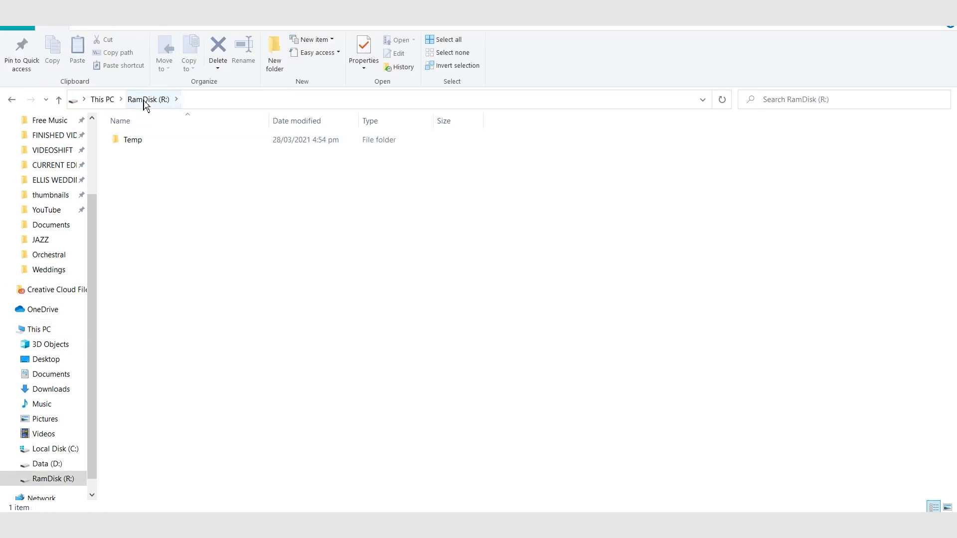
{"action": "left_click", "coordinate": [103, 100]}
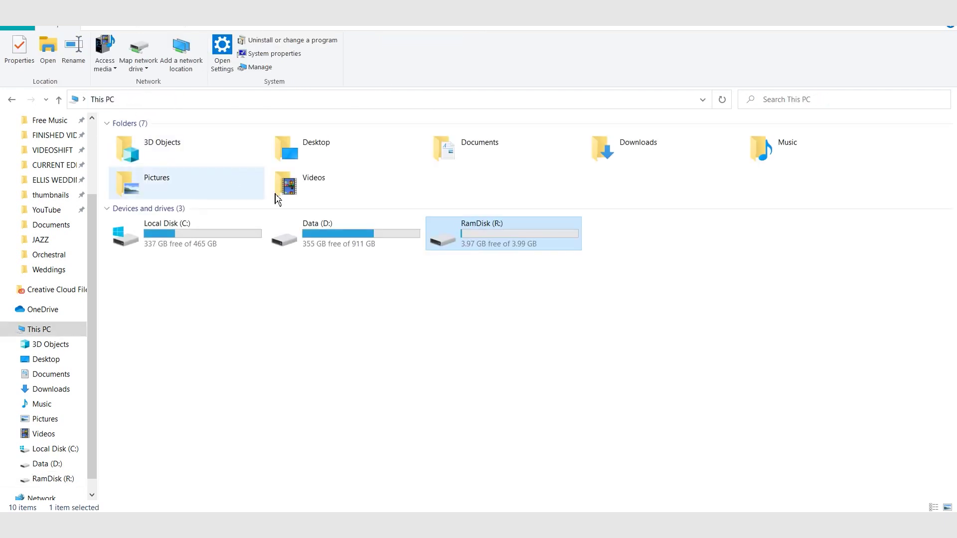
Open RamDisk (R:) Properties and browse its Tools, ReadyBoost and Previous Versions tabs
{"action": "right_click", "coordinate": [532, 236]}
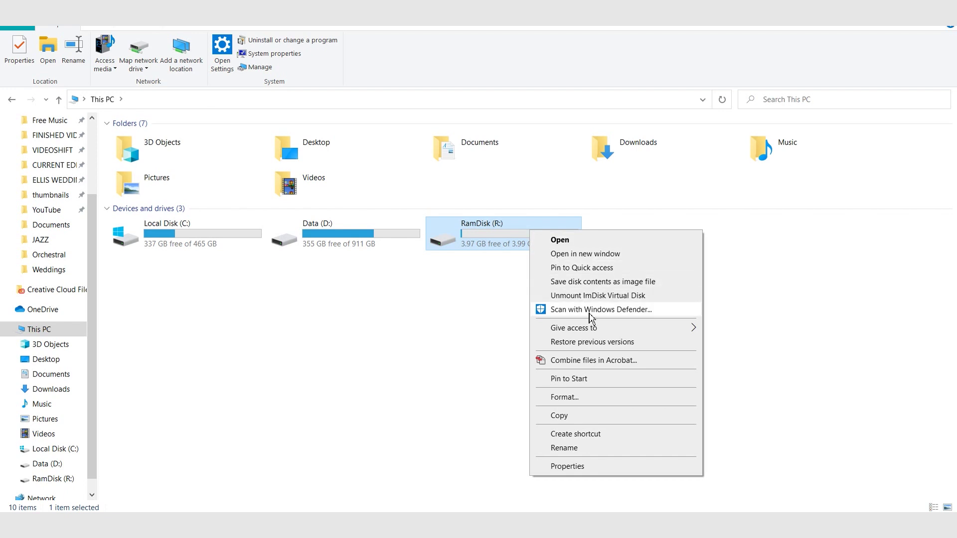
{"action": "left_click", "coordinate": [615, 468]}
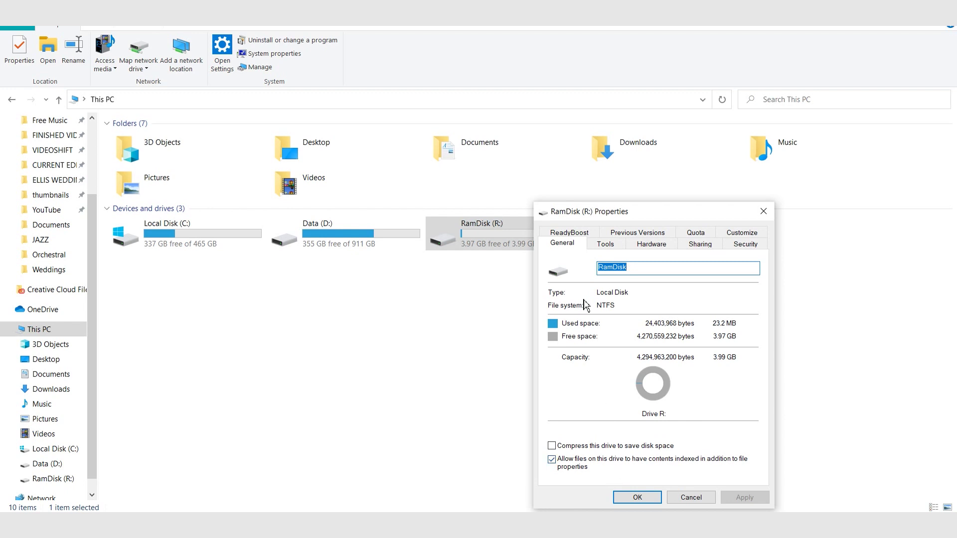
{"action": "left_click", "coordinate": [609, 247]}
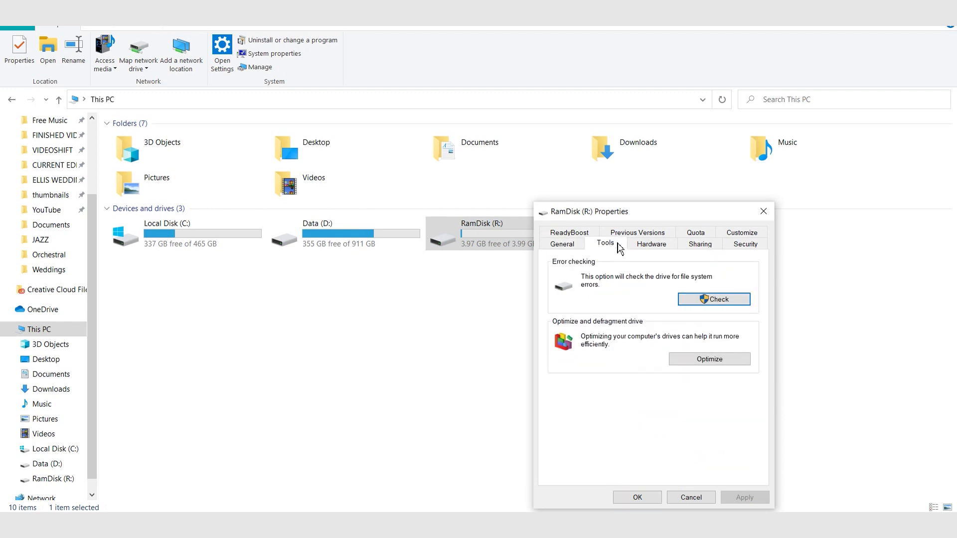
{"action": "left_click", "coordinate": [588, 239]}
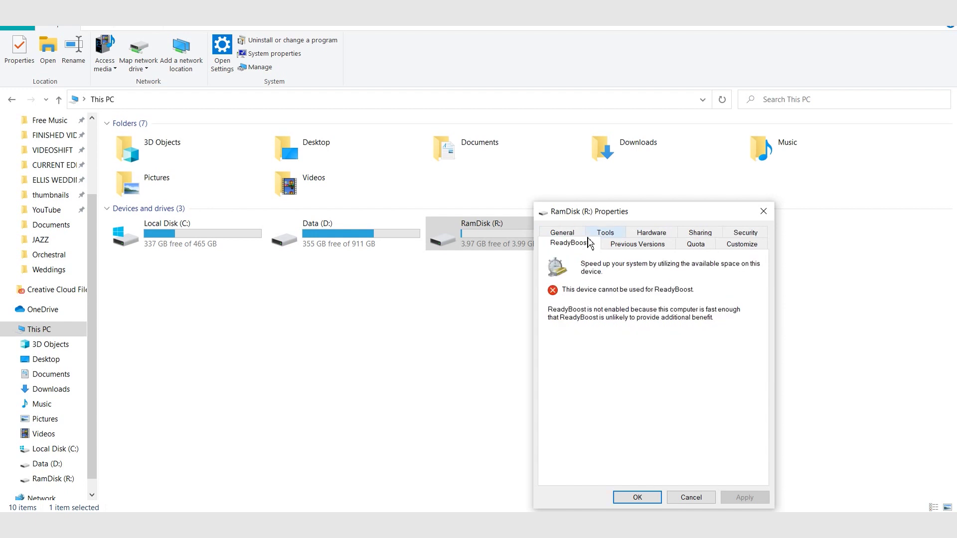
{"action": "left_click", "coordinate": [616, 234]}
{"action": "left_click", "coordinate": [632, 235]}
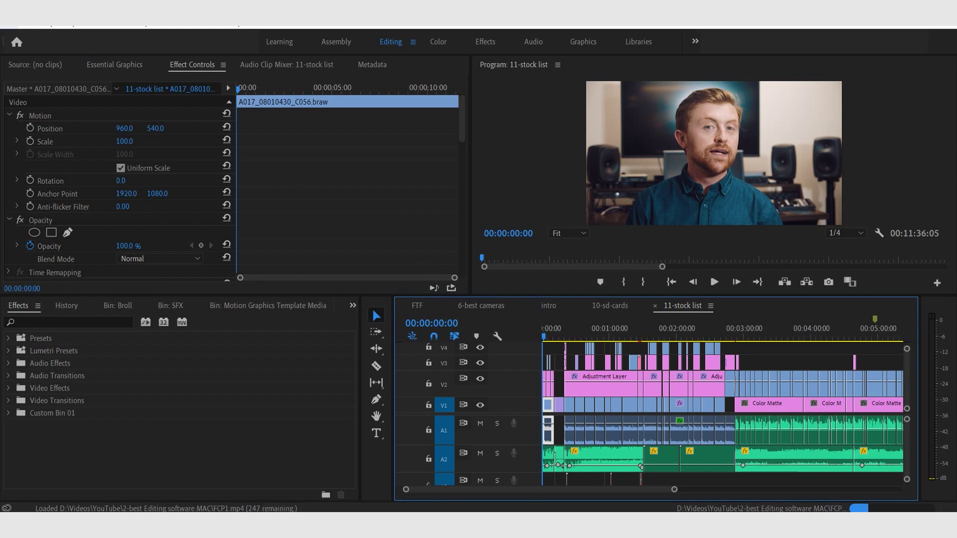
Open Premiere Pro's File menu over the 11-stock list sequence
{"action": "left_click", "coordinate": [10, 25]}
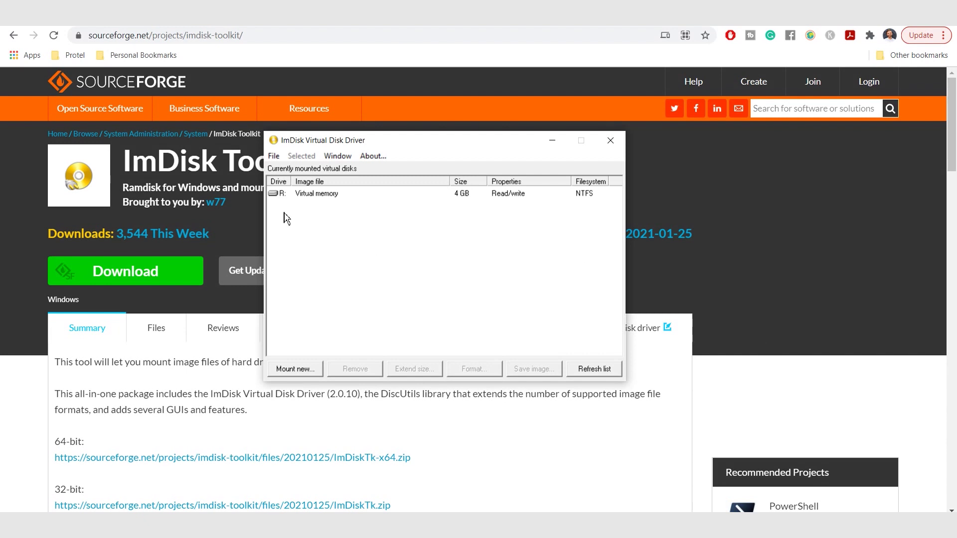
Choose Save to image file for the R: virtual-memory disk
{"action": "left_click", "coordinate": [309, 197]}
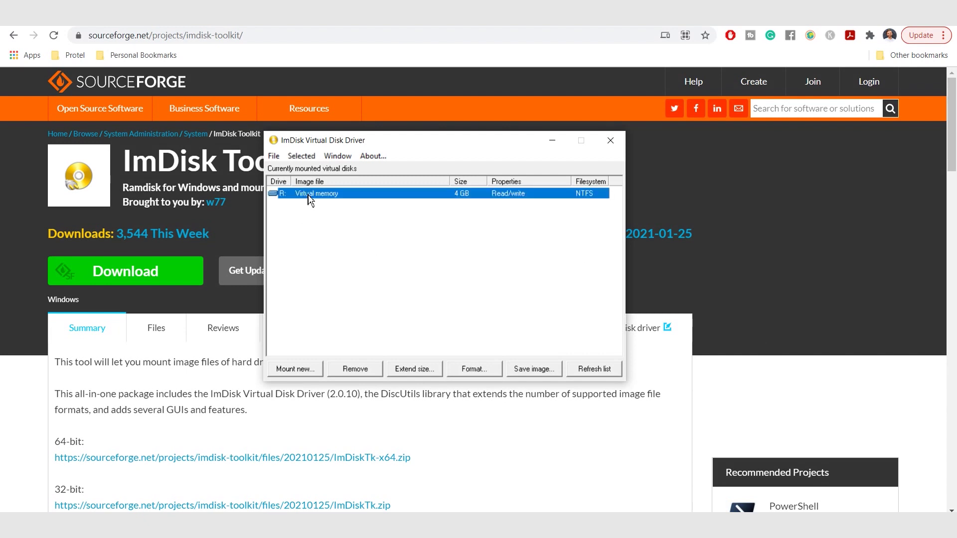
{"action": "right_click", "coordinate": [309, 197]}
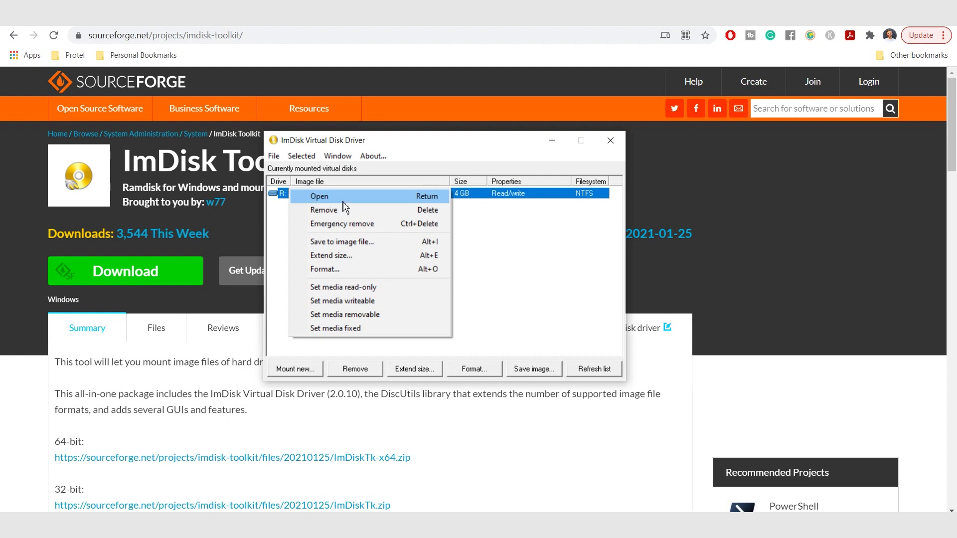
{"action": "left_click", "coordinate": [385, 244]}
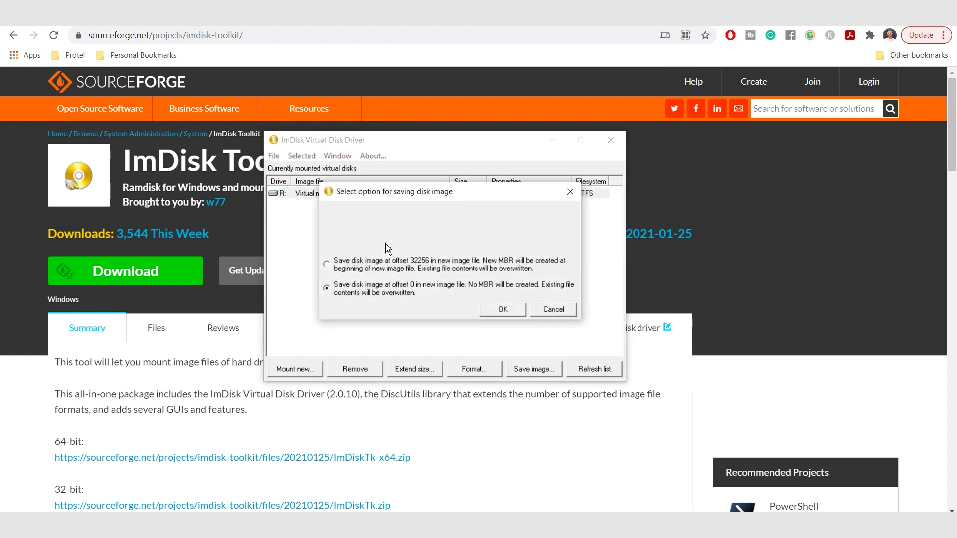